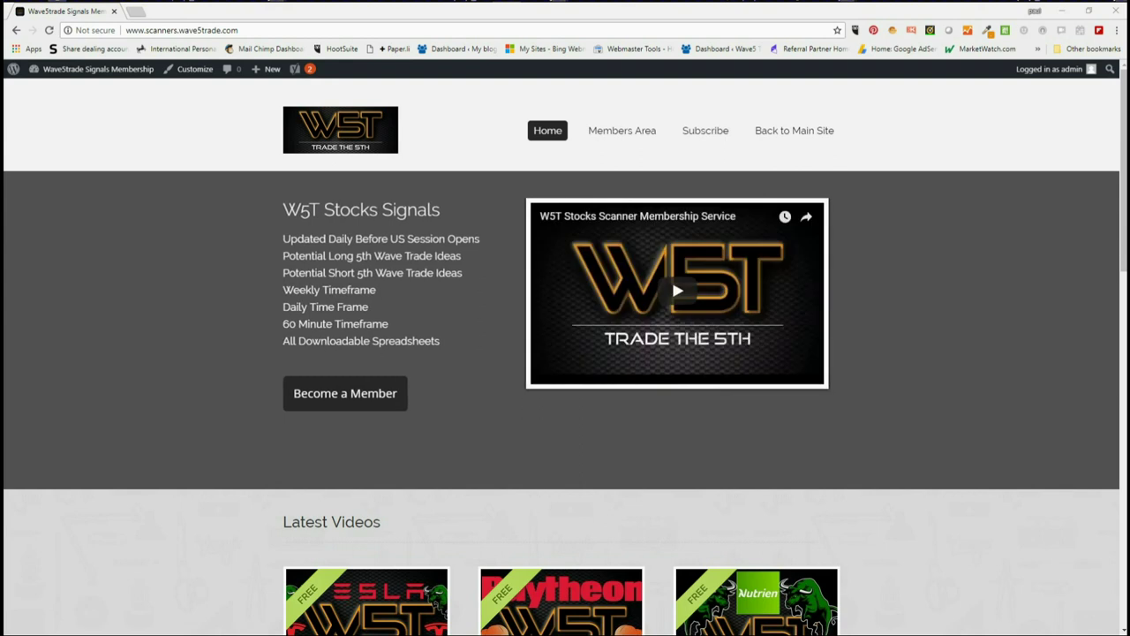
Go from the Members Area to the Long 5th Wave Trades scan results page
left_click(644, 139)
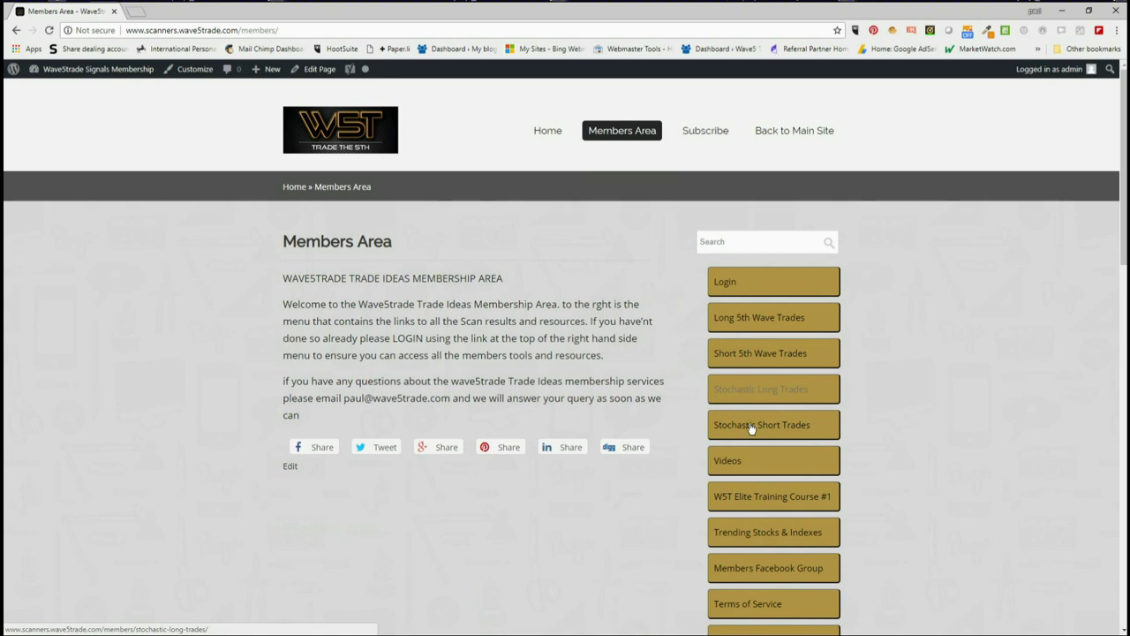
left_click(756, 319)
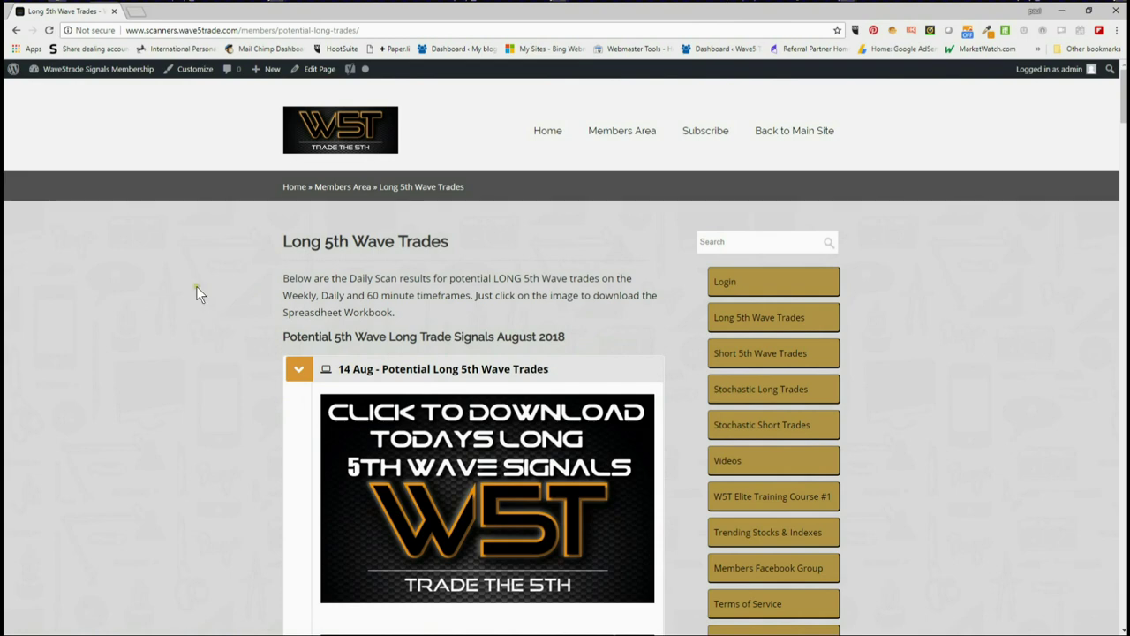
Scroll the Long 5th Wave Trades page to the 14 Aug 2018 long-signal download entry
scroll(197, 288, "down", 2)
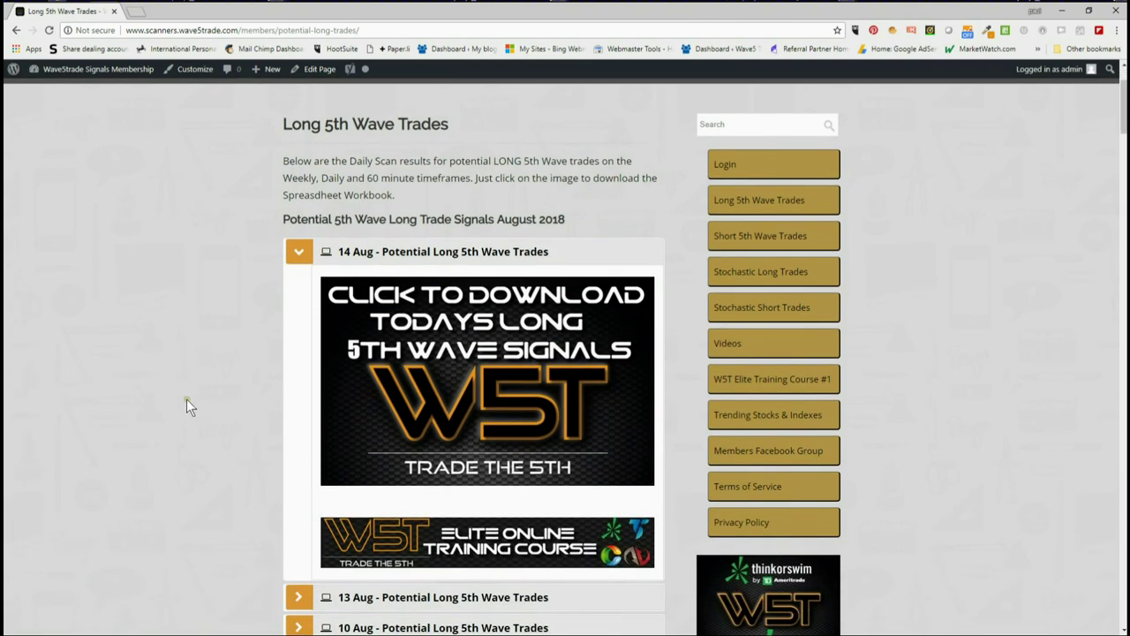
scroll(186, 396, "down", 2)
scroll(179, 416, "up", 4)
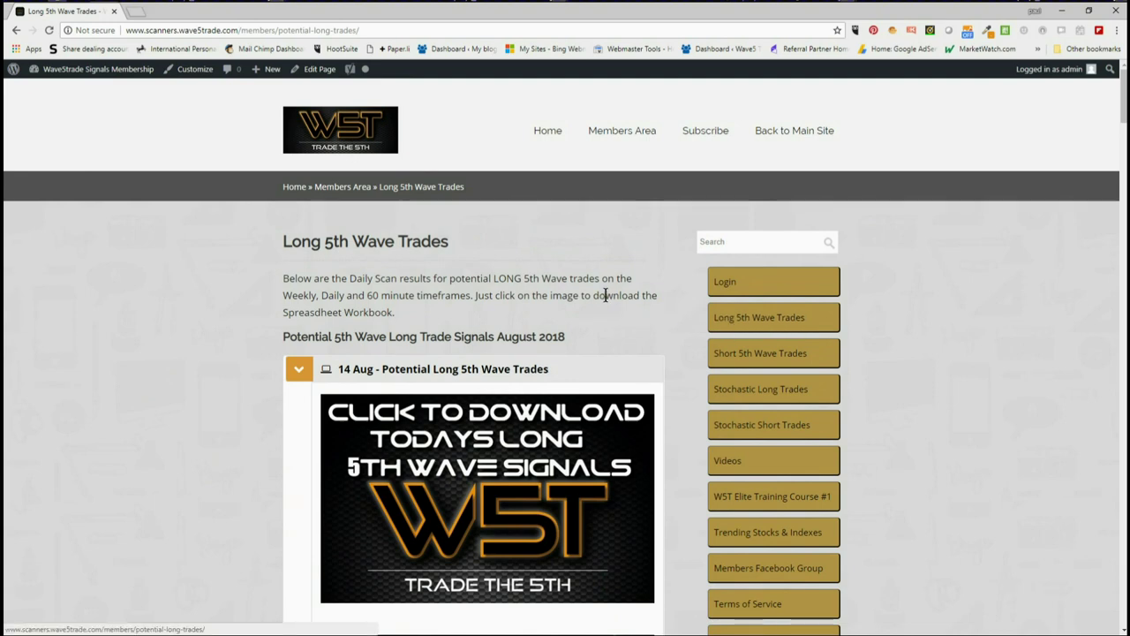
scroll(433, 259, "down", 1)
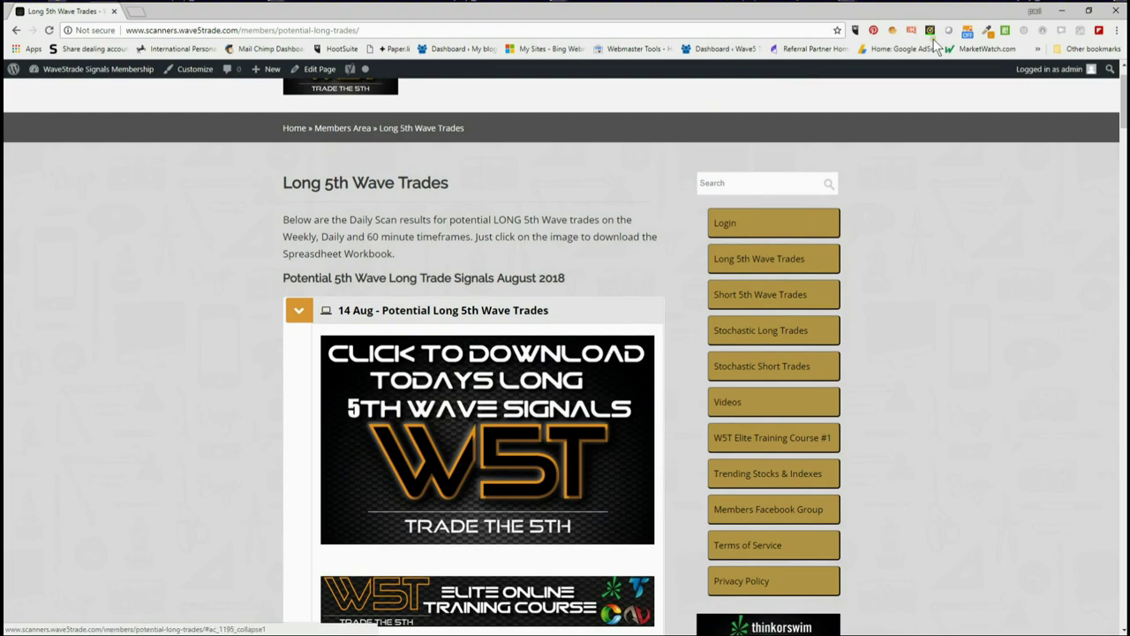
Hide Chrome to reveal the W5T SCANNER LONG 14 Aug 2018 workbook and browse its 60 MINUTE sheet for CARG
left_click(1062, 13)
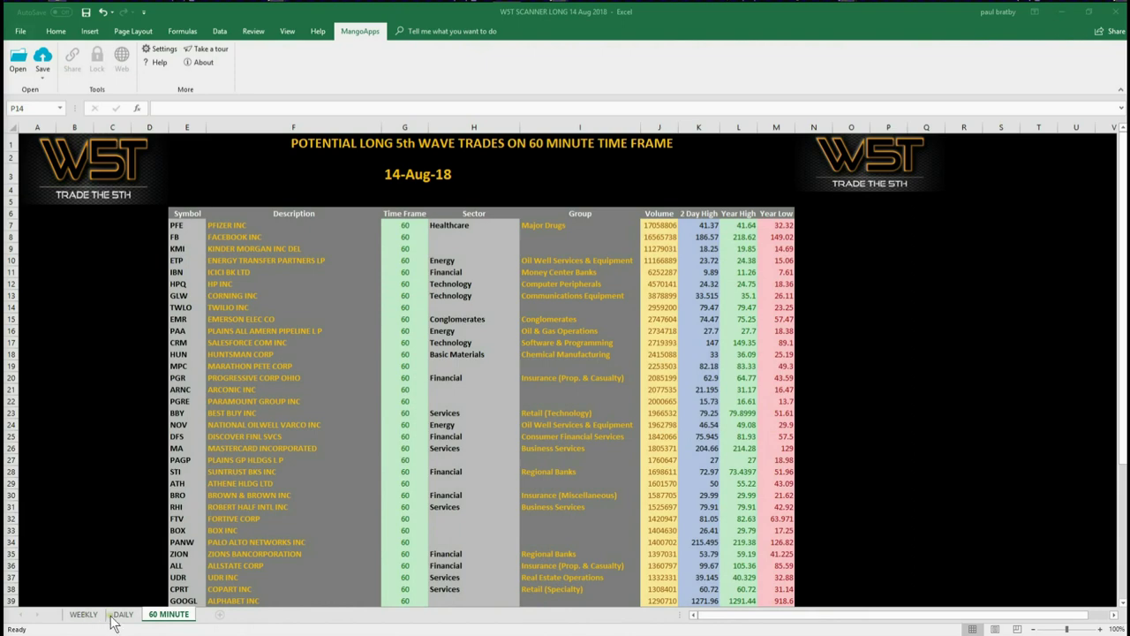
scroll(113, 345, "down", 4)
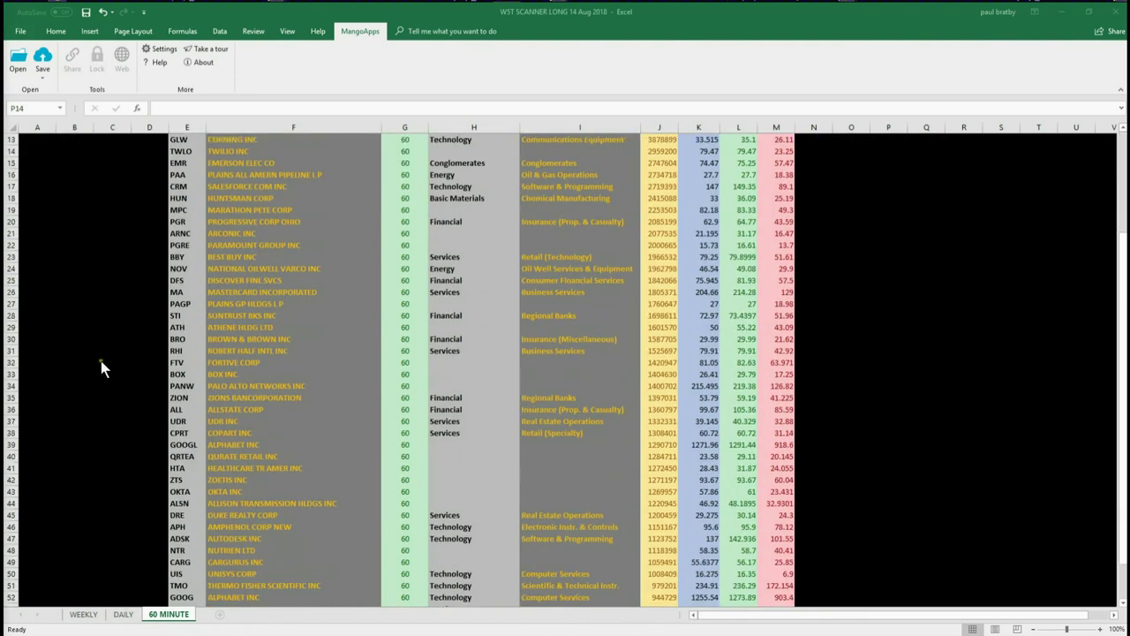
scroll(128, 389, "up", 4)
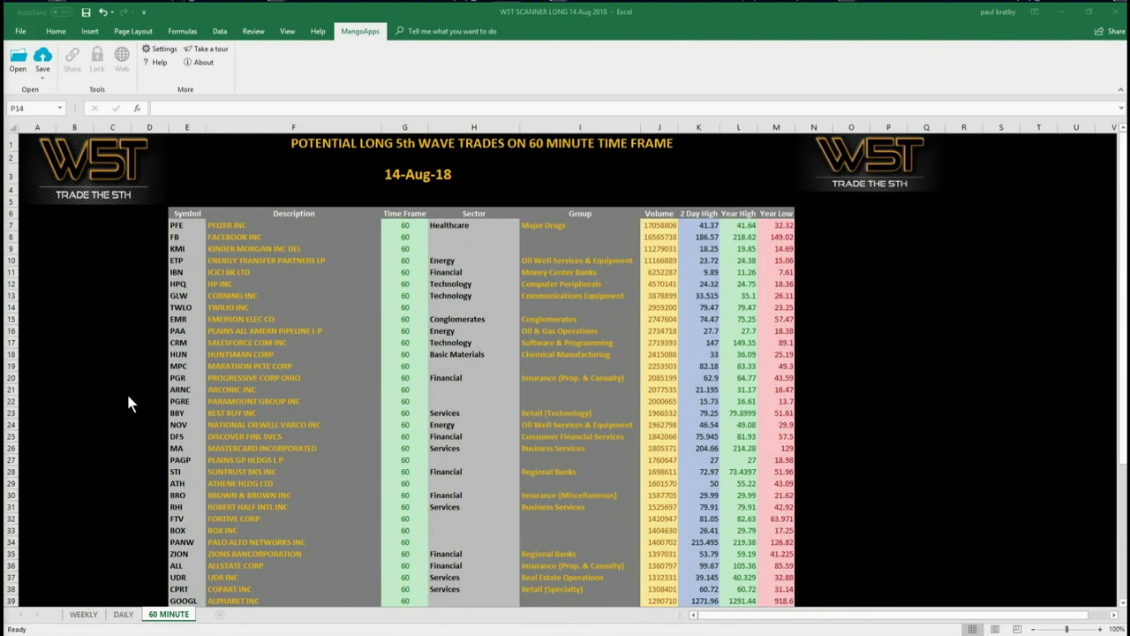
scroll(118, 356, "down", 5)
scroll(119, 356, "up", 5)
Minimize Excel to show the NinjaTrader CARG 60 Minute chart with wave 4 near 51.13
left_click(1063, 15)
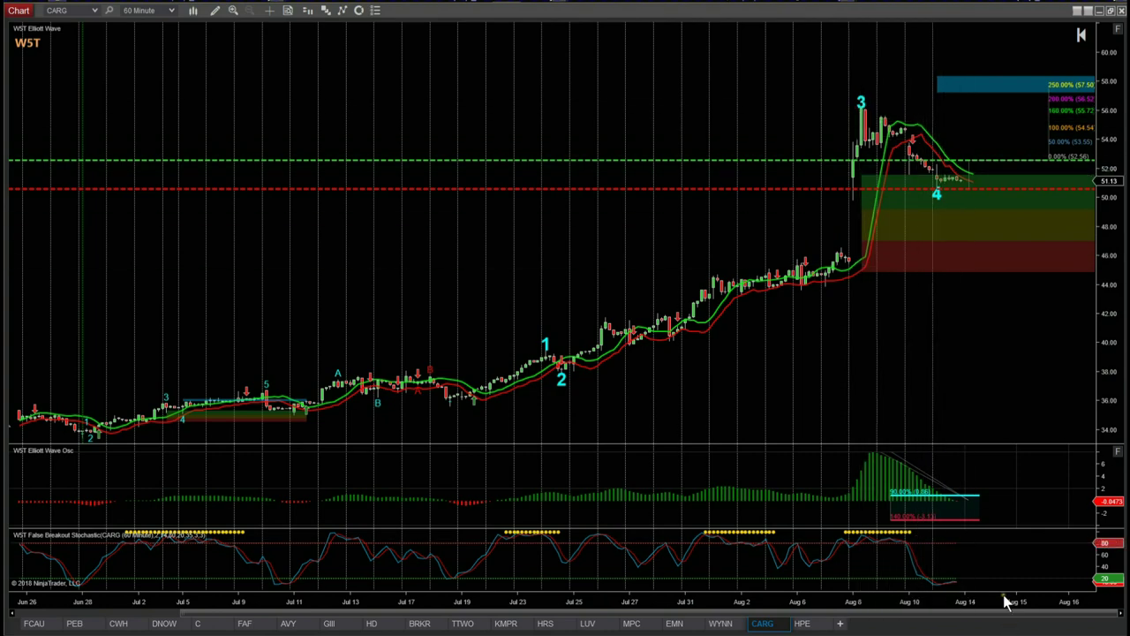
Widen the bars, stretch the price scale and pan so waves 3–4 and target boxes fill the chart
left_click_drag(1002, 606, 566, 622)
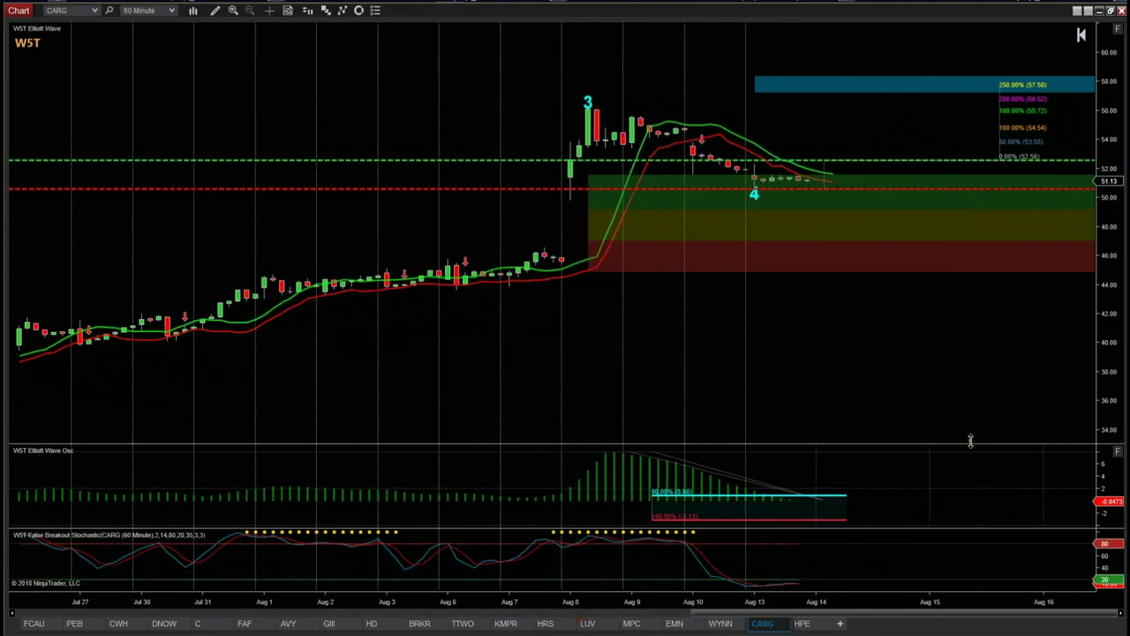
left_click_drag(1120, 369, 1115, 311)
left_click_drag(812, 295, 788, 380)
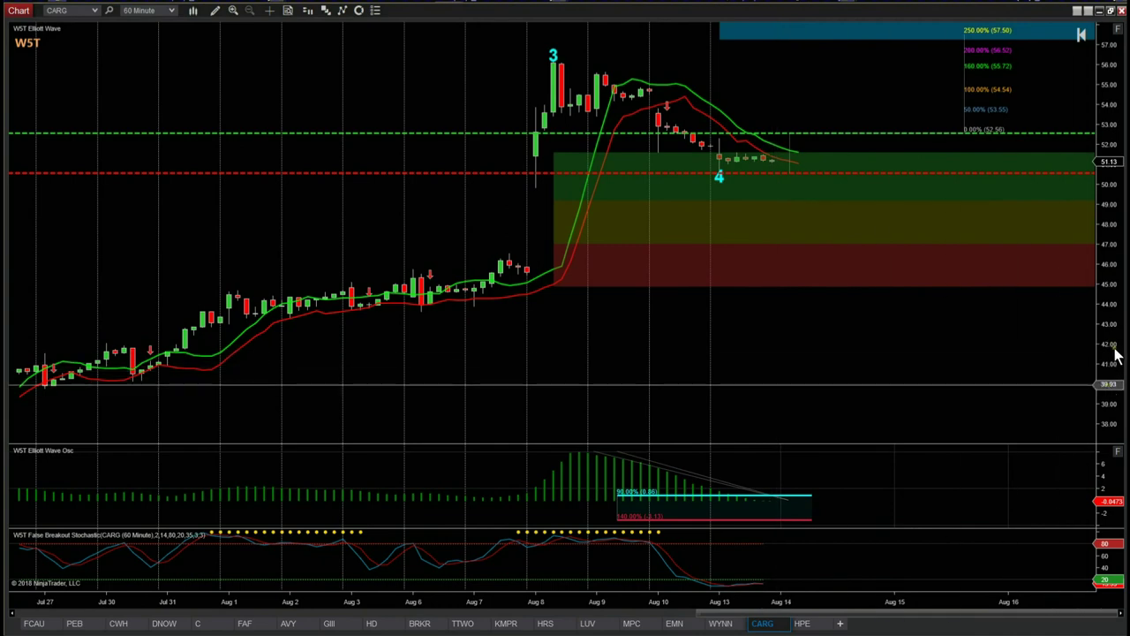
left_click_drag(896, 362, 1118, 331)
left_click_drag(786, 101, 752, 156)
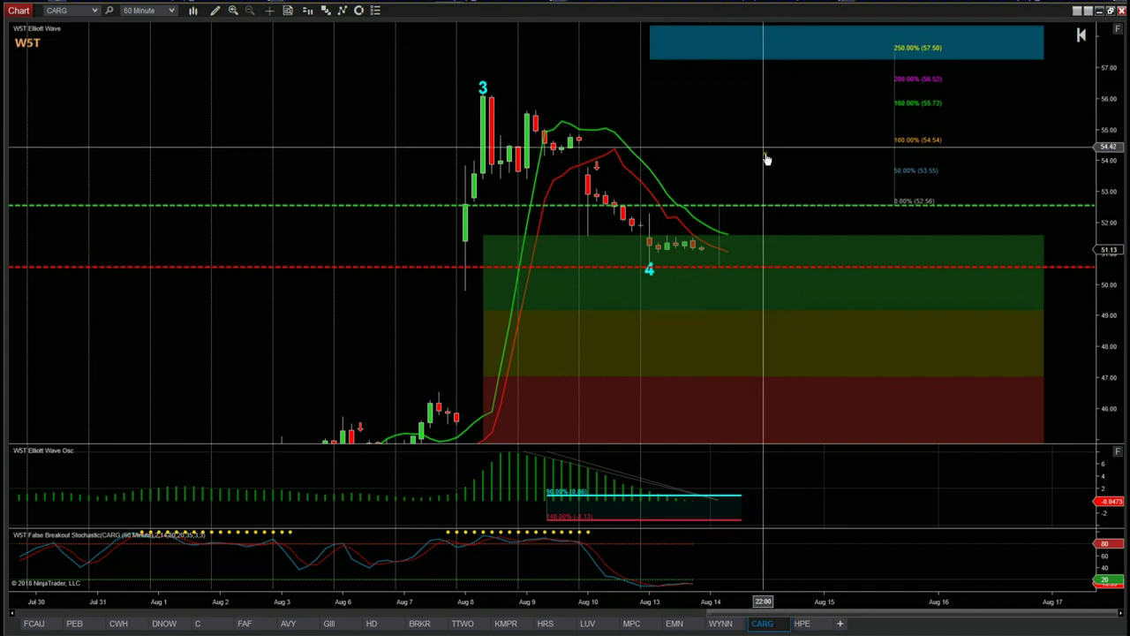
Rescale price and time to span Aug 6–17 and pan right to centre wave 4
left_click_drag(762, 171, 742, 239)
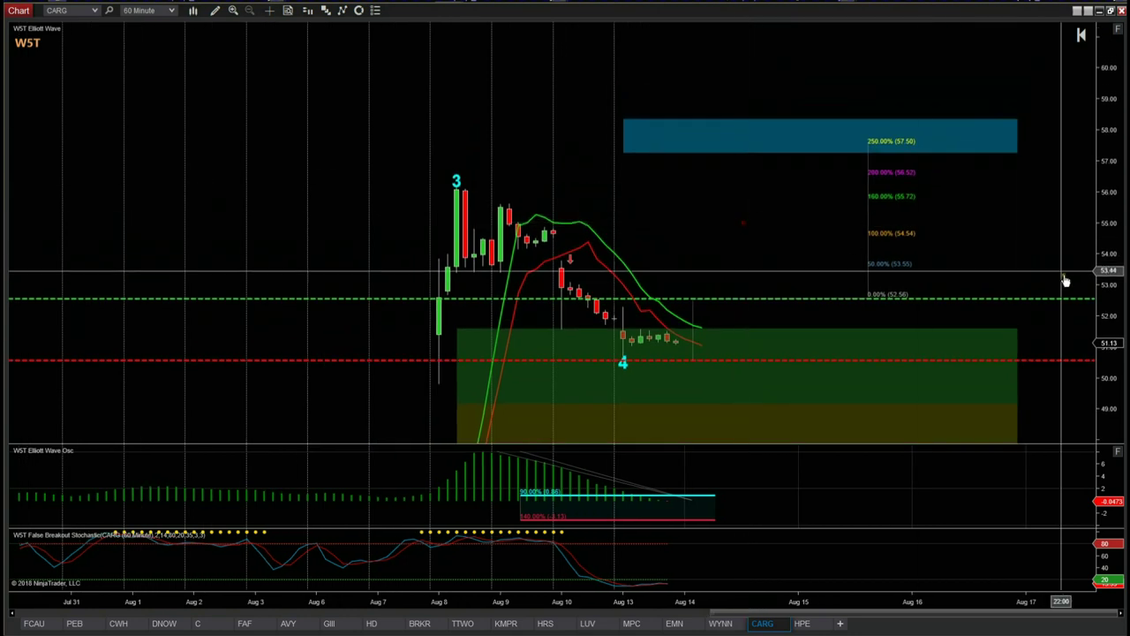
left_click_drag(1110, 325, 1110, 285)
left_click_drag(777, 252, 861, 236)
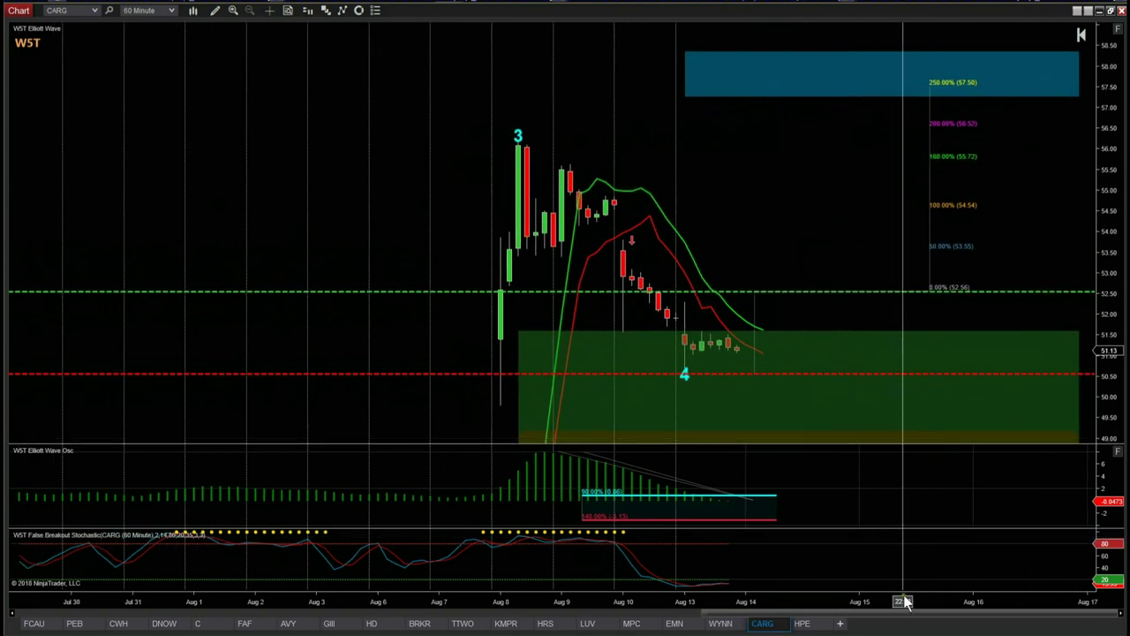
left_click_drag(933, 601, 765, 541)
left_click_drag(609, 232, 721, 209)
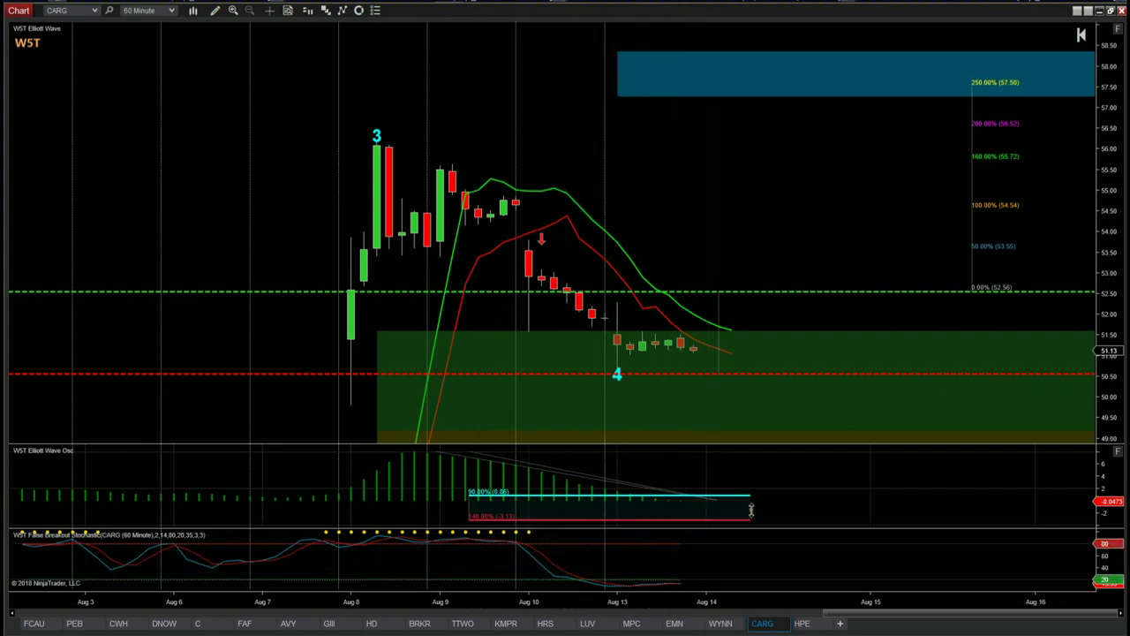
Shift the CARG chart a few bars so wave 4 sits below the 52.56–57.50 targets
scroll(835, 245, "down", 1)
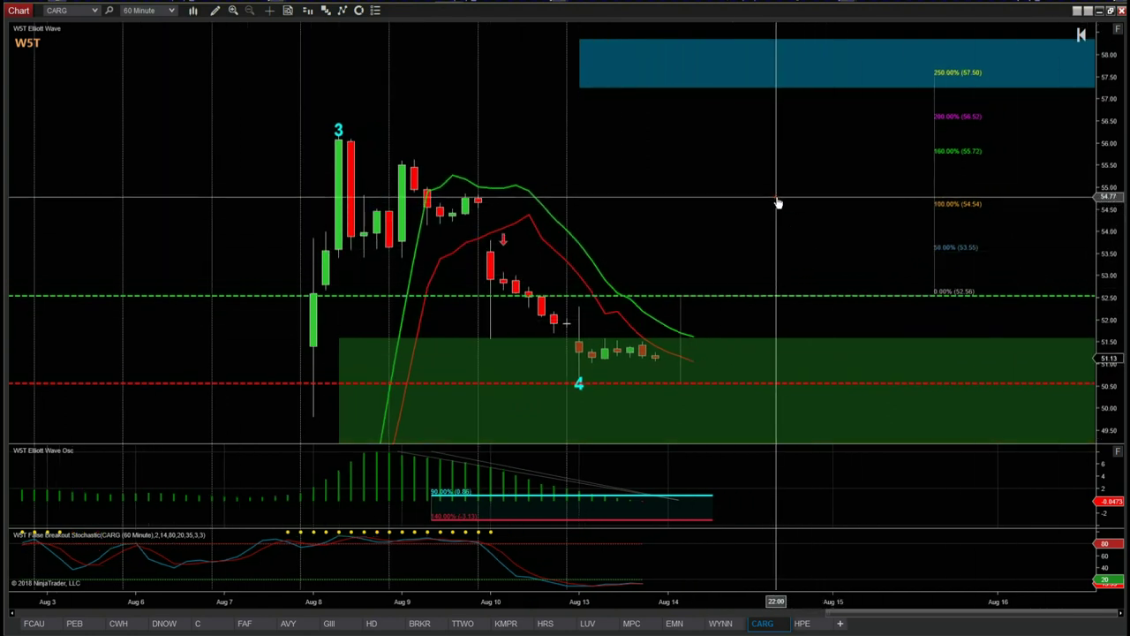
scroll(696, 238, "down", 1)
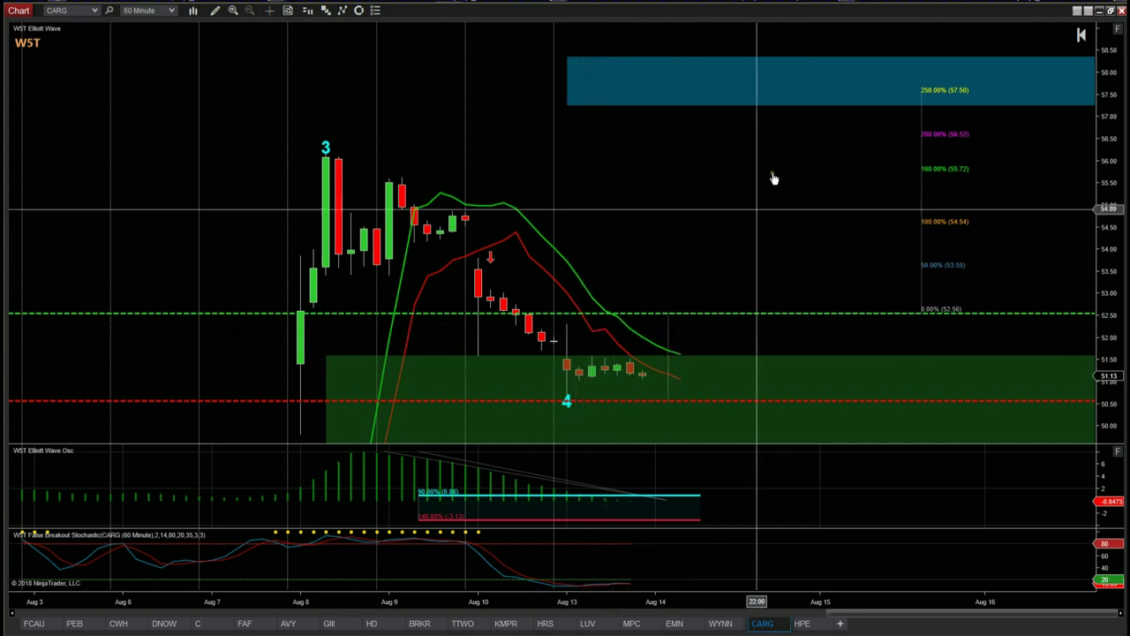
Compress the price scale and pan right to frame wave 4 at 51.13 with the 50%–250% targets
left_click(697, 262)
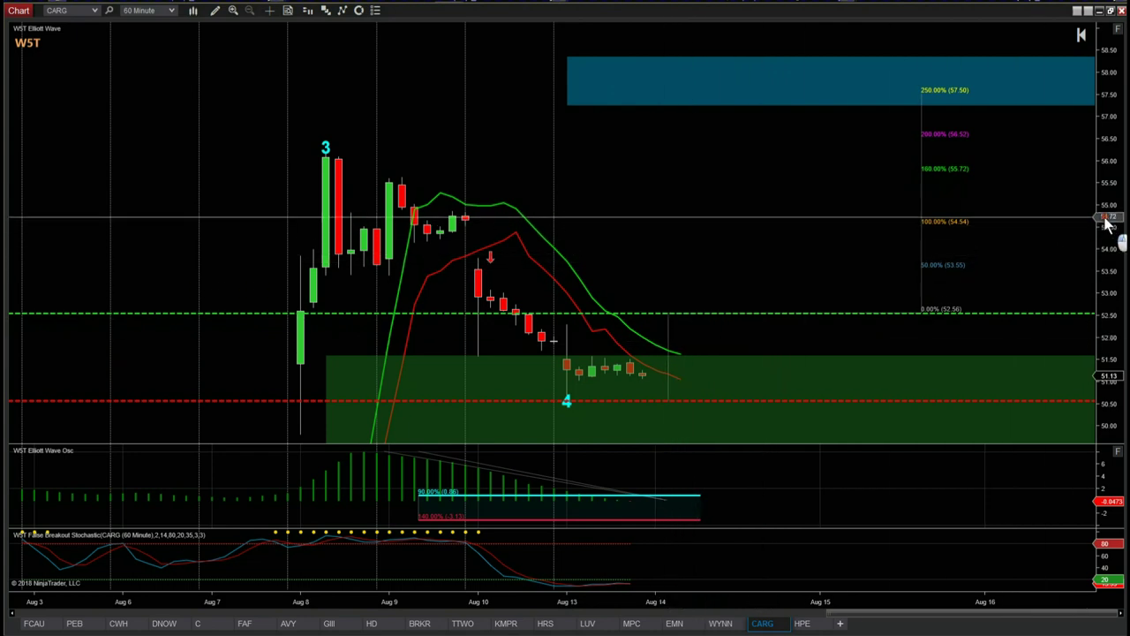
left_click_drag(1108, 224, 1108, 231)
scroll(732, 245, "down", 1)
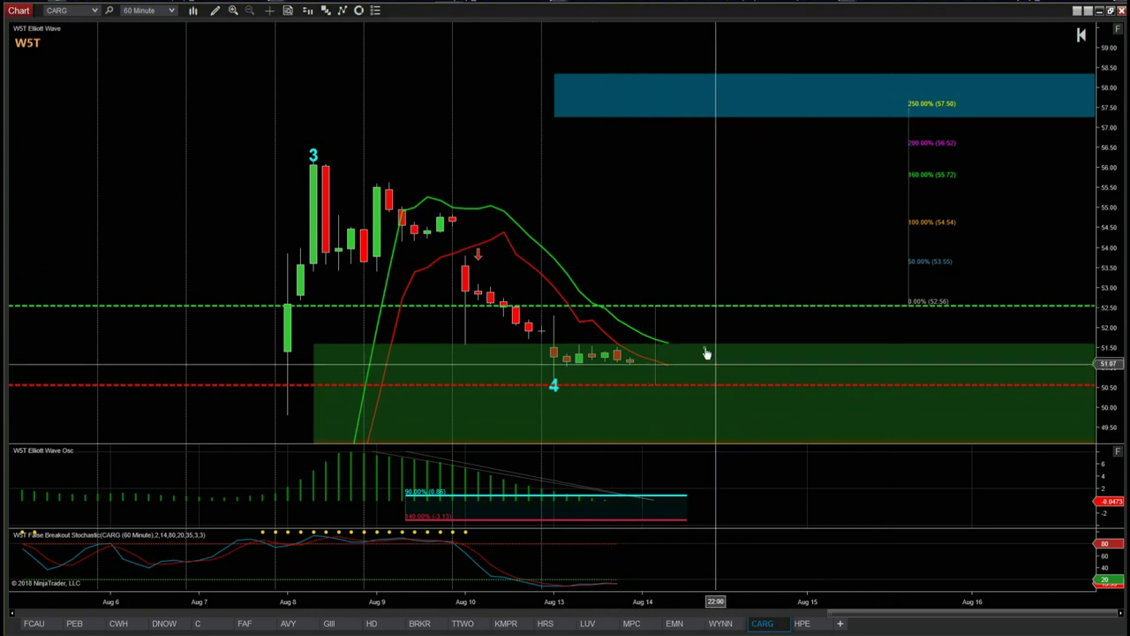
scroll(670, 252, "up", 1)
scroll(669, 252, "up", 4)
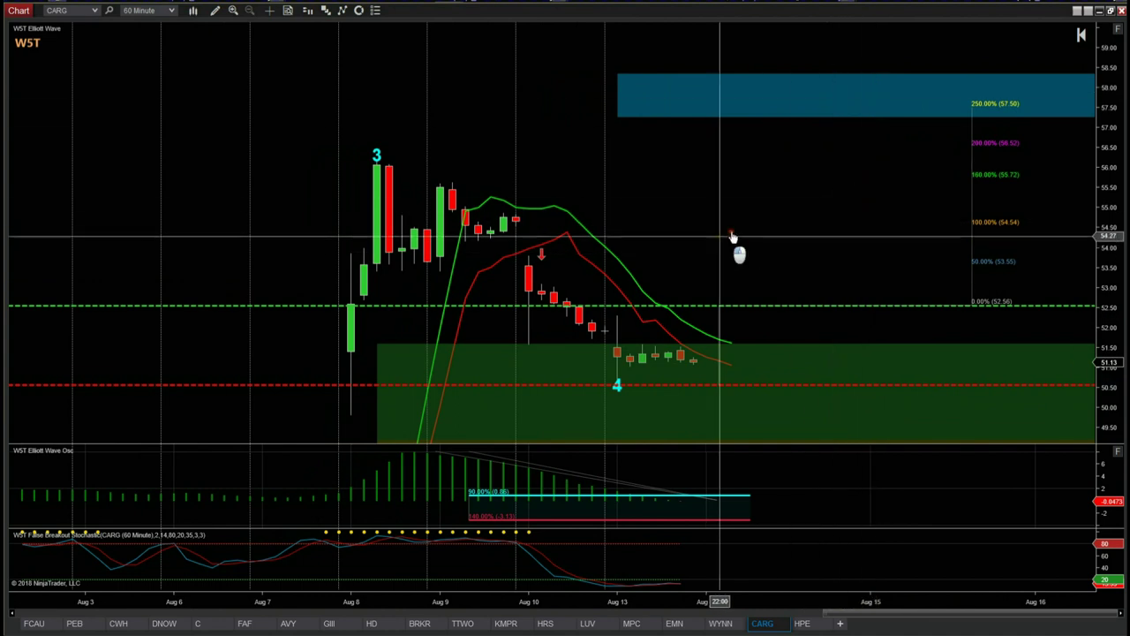
left_click_drag(724, 240, 774, 239)
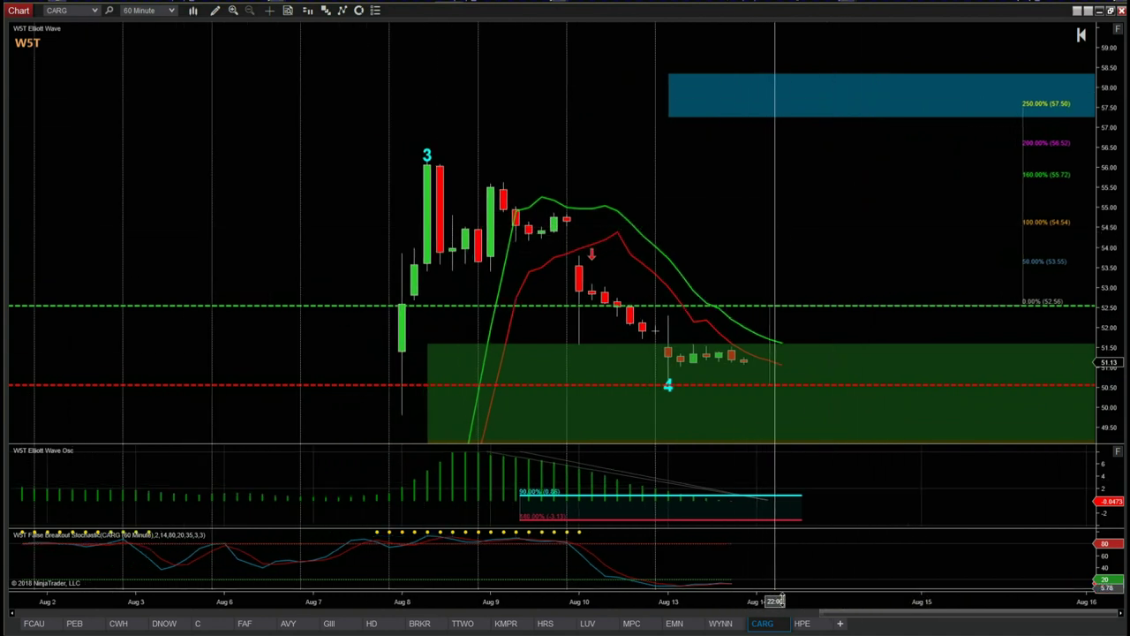